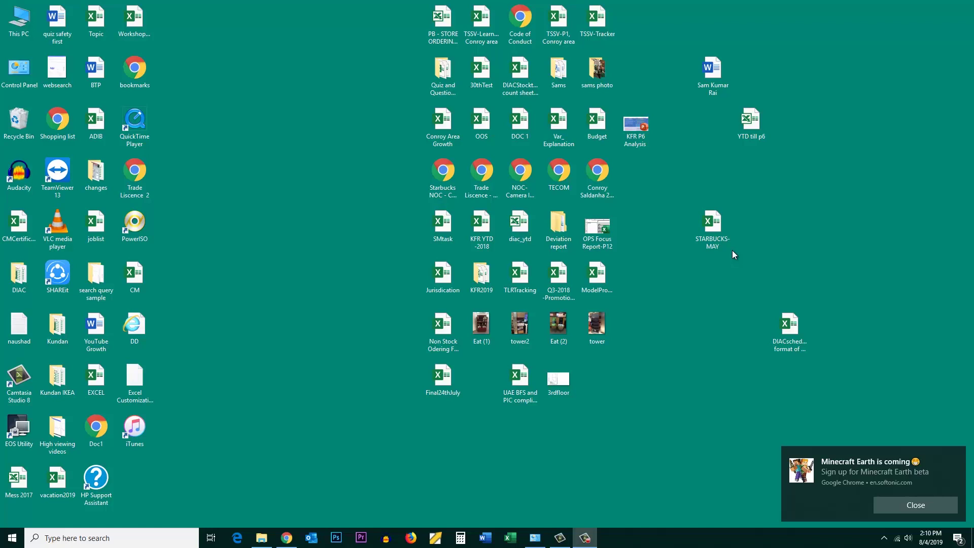
# Launch iTunes from its desktop shortcut and view the connected iPhone's summary page
pyautogui.rightClick(129, 432)
pyautogui.click(167, 178)
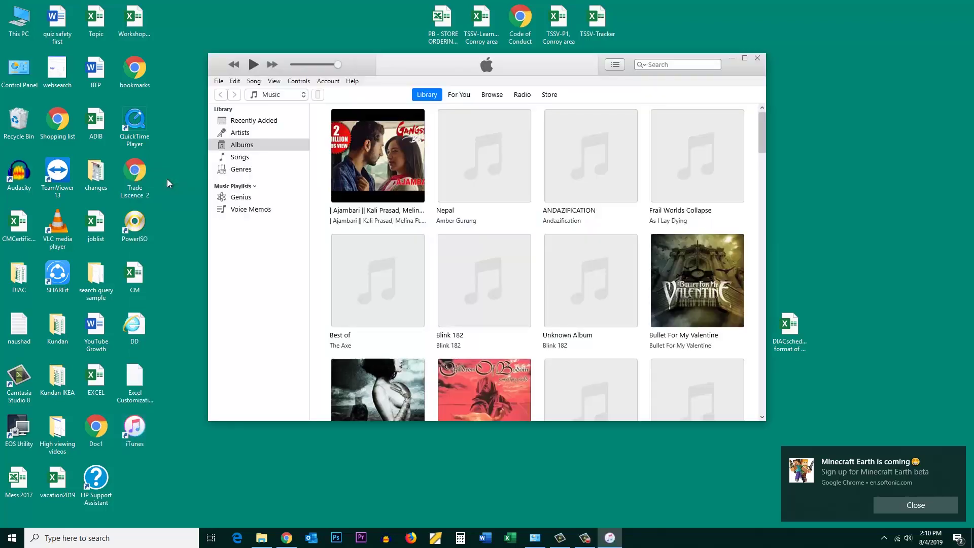
pyautogui.click(318, 96)
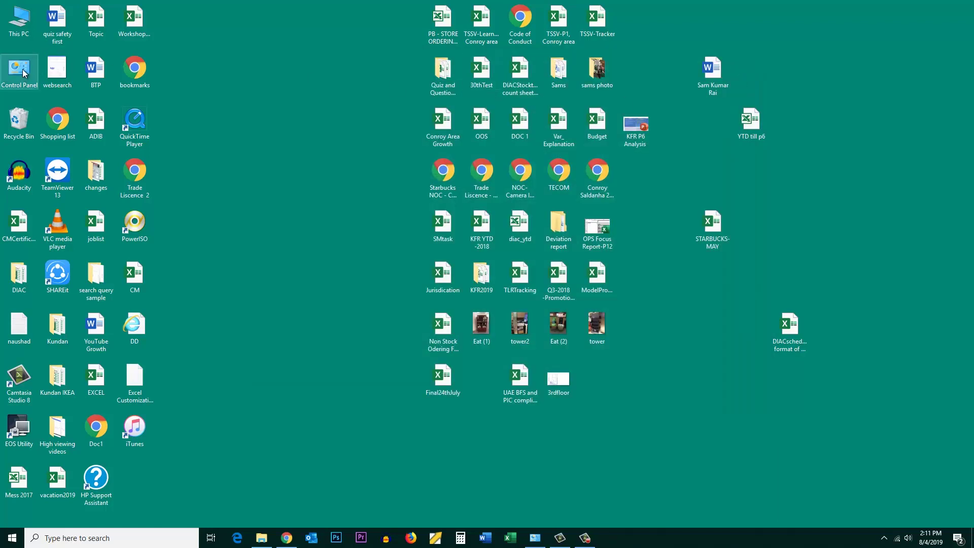
# Open Control Panel from the desktop and go to Programs and Features
pyautogui.rightClick(21, 70)
pyautogui.click(42, 75)
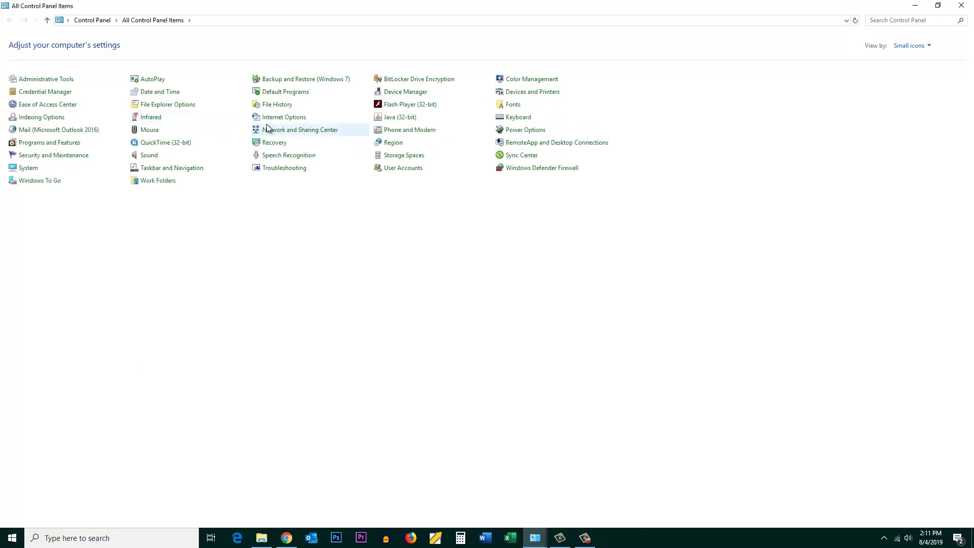
pyautogui.click(49, 142)
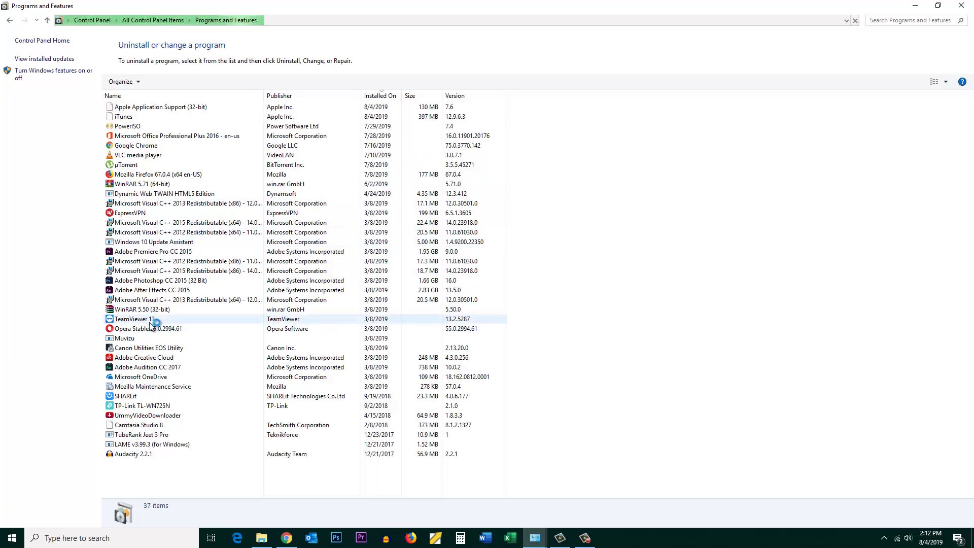
# Select iTunes and Apple Application Support (64-bit), then close Programs and Features
pyautogui.click(153, 136)
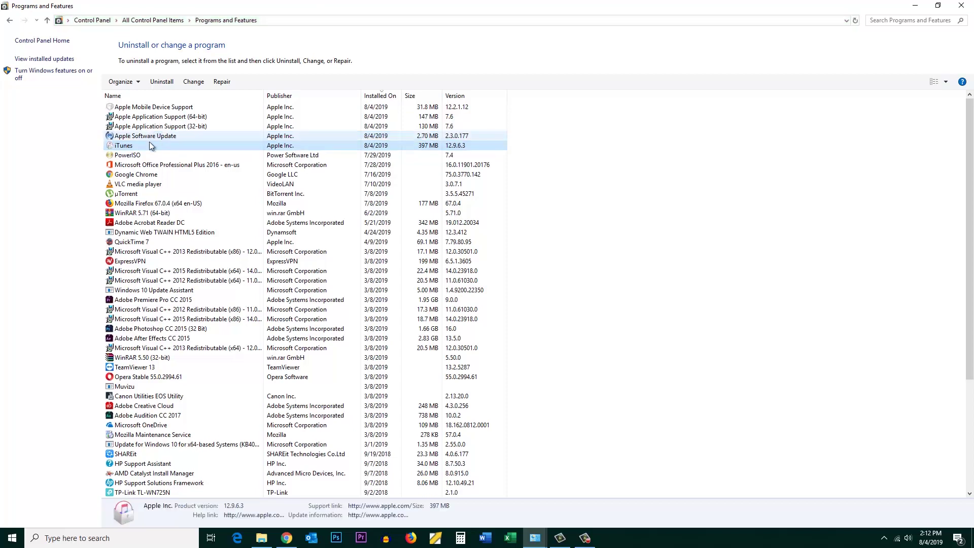
pyautogui.click(141, 155)
pyautogui.click(130, 145)
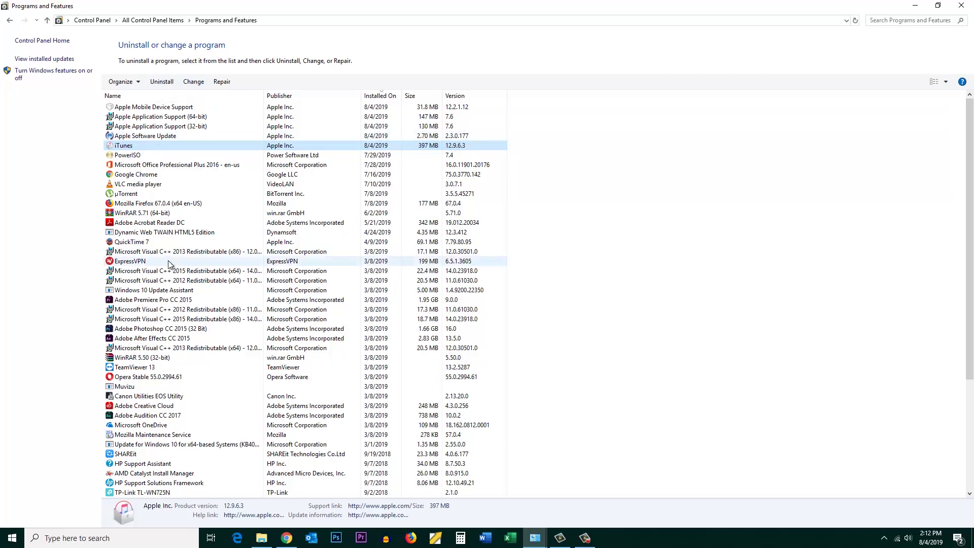
pyautogui.click(127, 117)
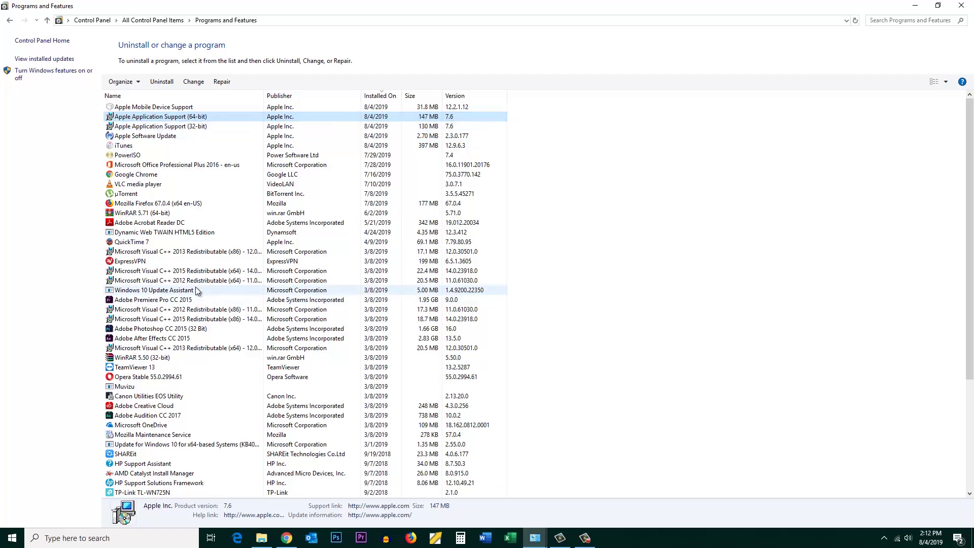
pyautogui.scroll(-3, 196, 286)
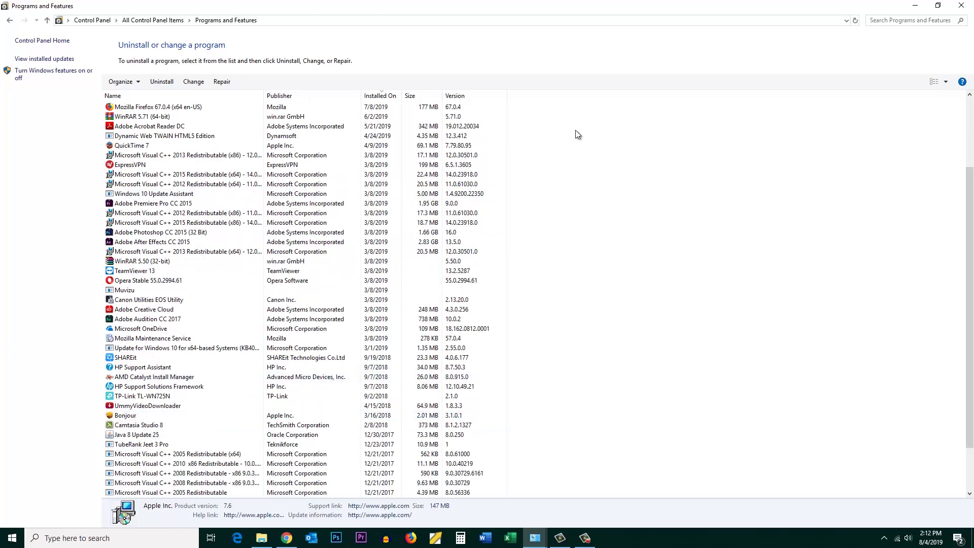
pyautogui.click(962, 6)
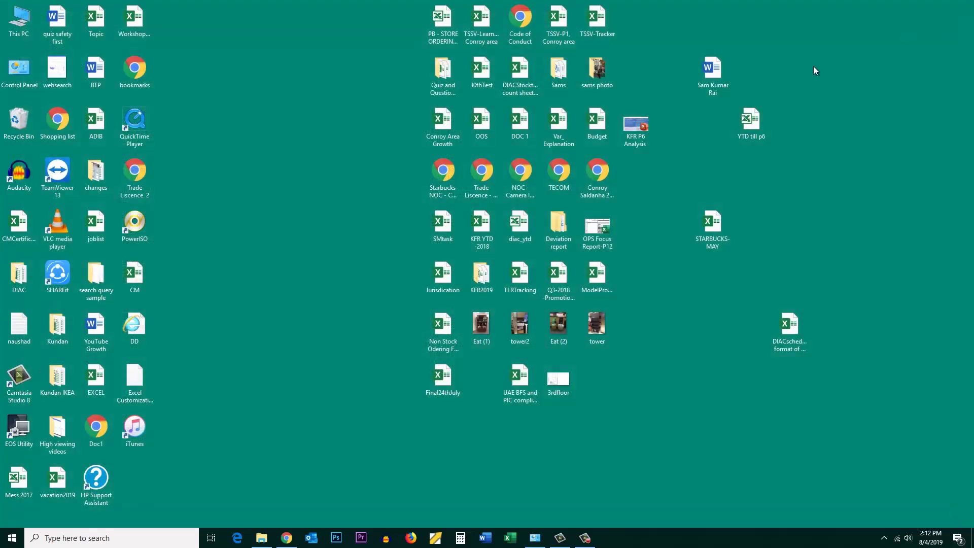
# Open Chrome, load apple.com and search the site for 'itunes'
pyautogui.click(286, 539)
pyautogui.click(139, 28)
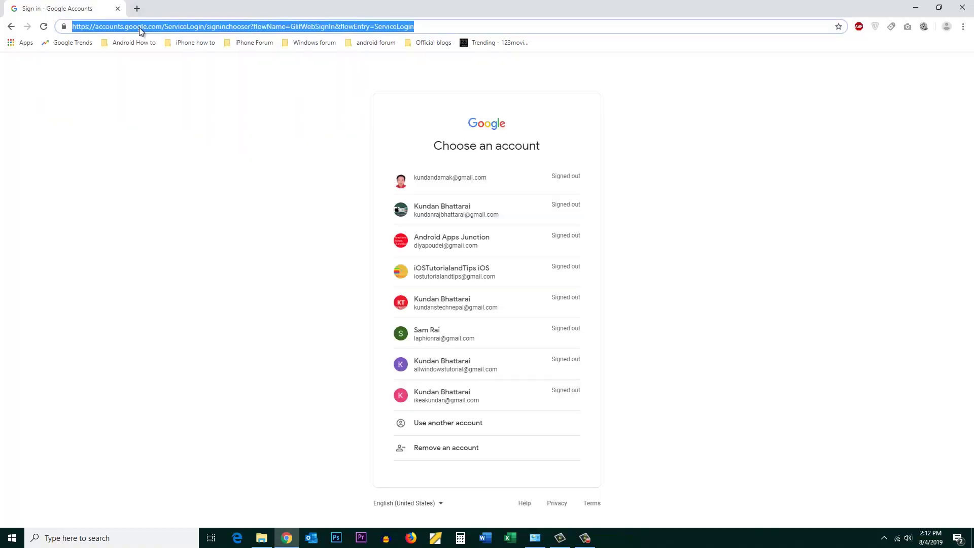
pyautogui.write('ap')
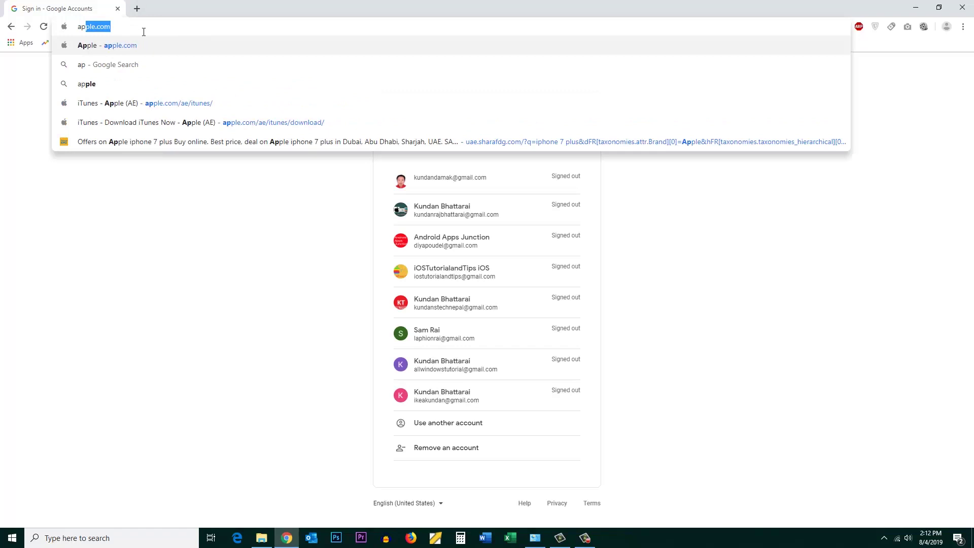
pyautogui.press('Return')
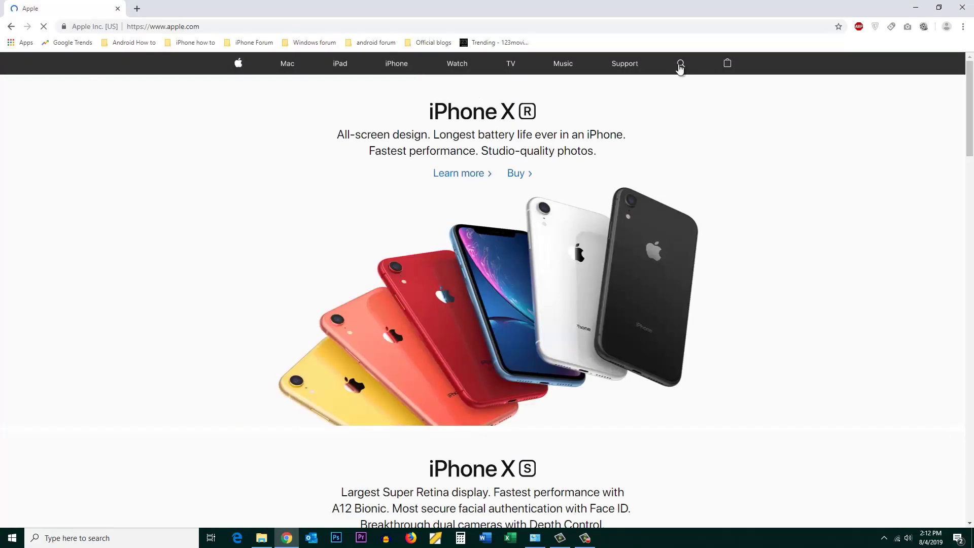
pyautogui.click(683, 98)
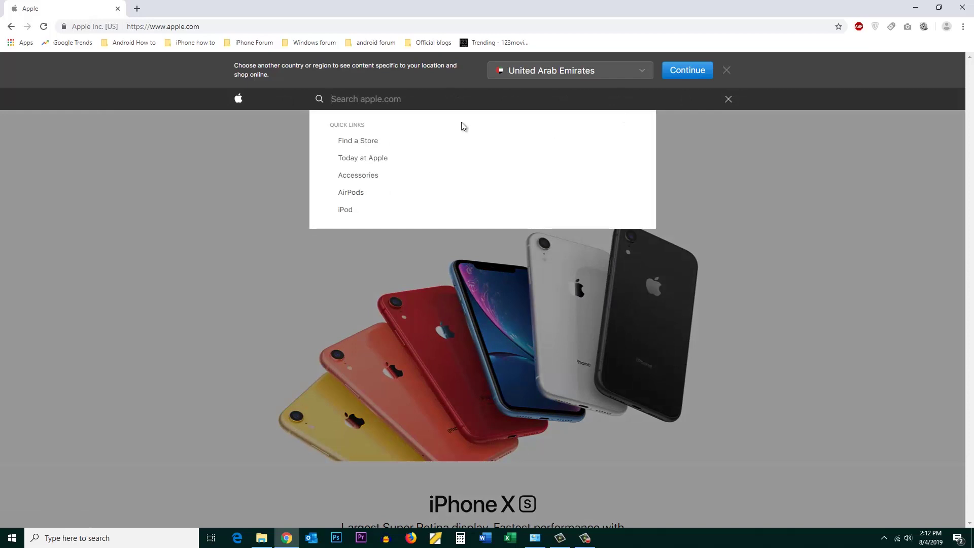
pyautogui.write('itunes')
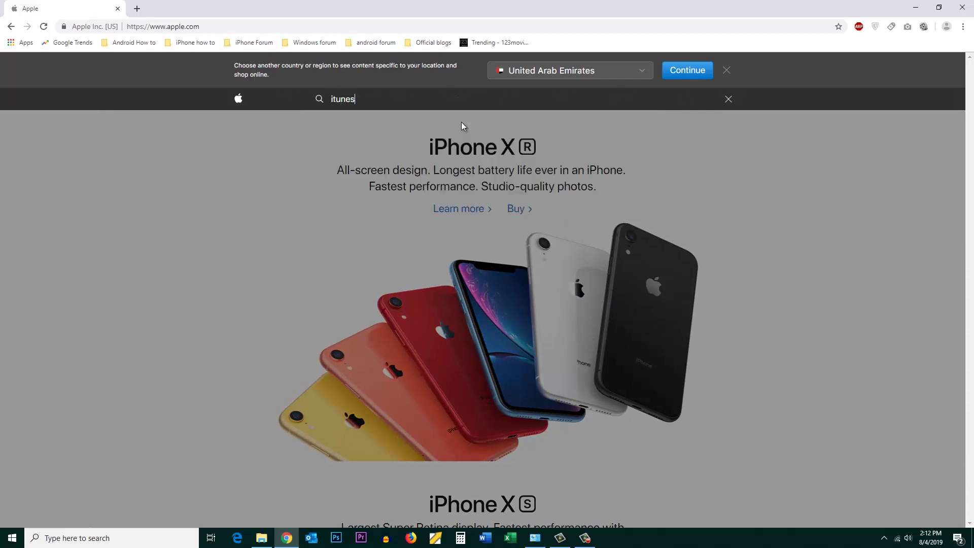
pyautogui.press('Return')
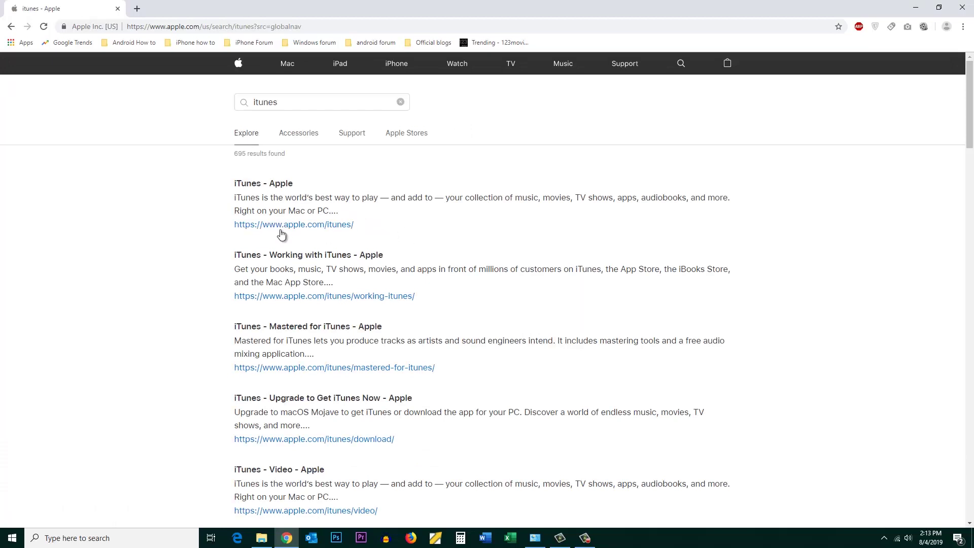
# Reach the 64-bit iTunes for Windows download, then minimize Chrome
pyautogui.click(284, 229)
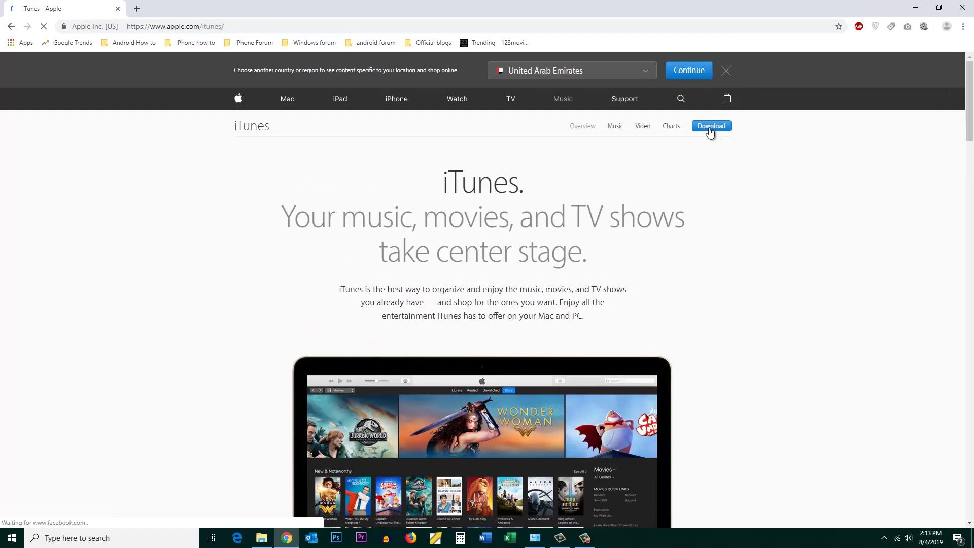
pyautogui.click(711, 126)
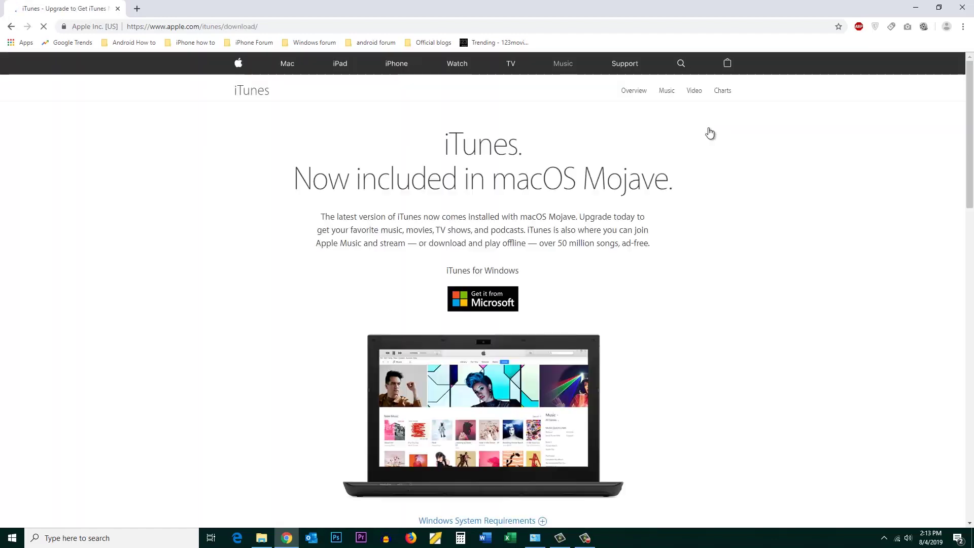
pyautogui.scroll(-3, 637, 254)
pyautogui.scroll(-1, 636, 253)
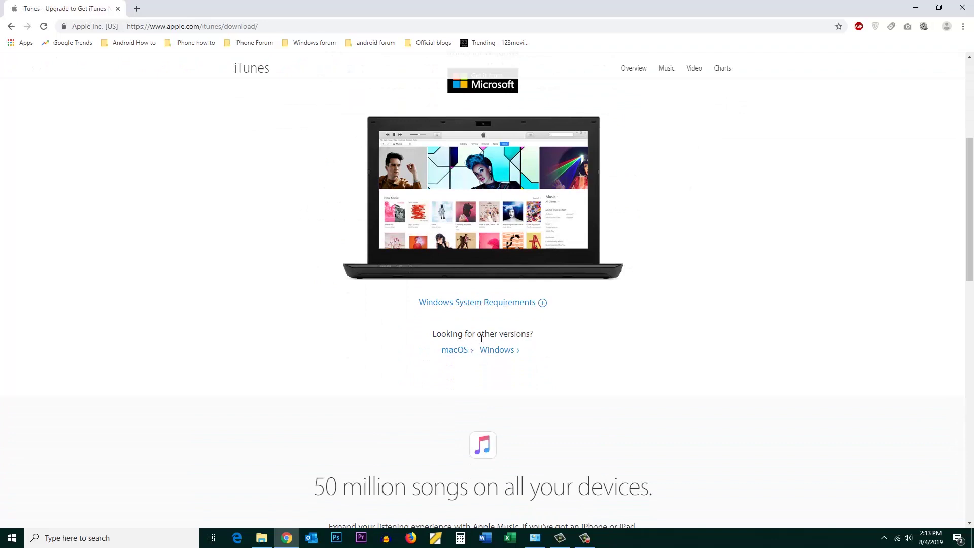
pyautogui.click(496, 350)
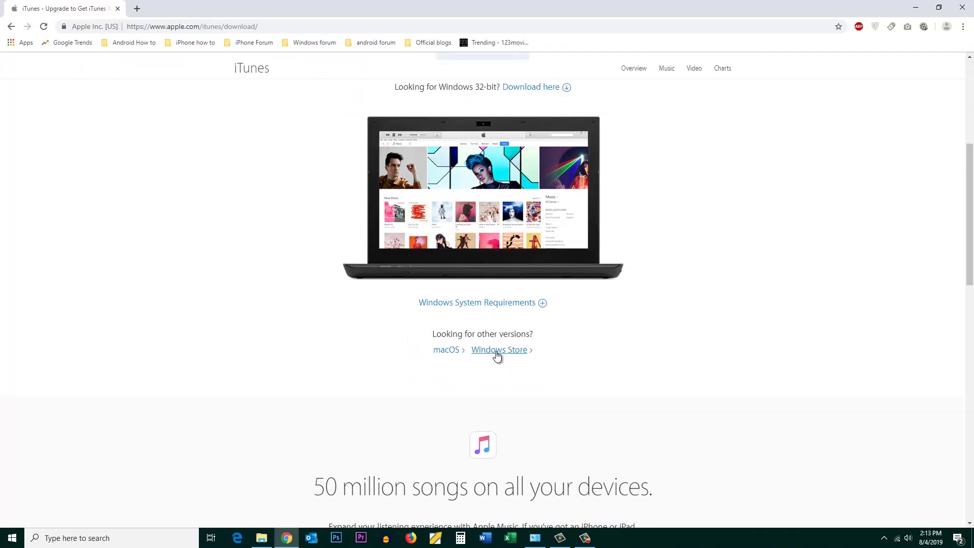
pyautogui.scroll(2, 624, 251)
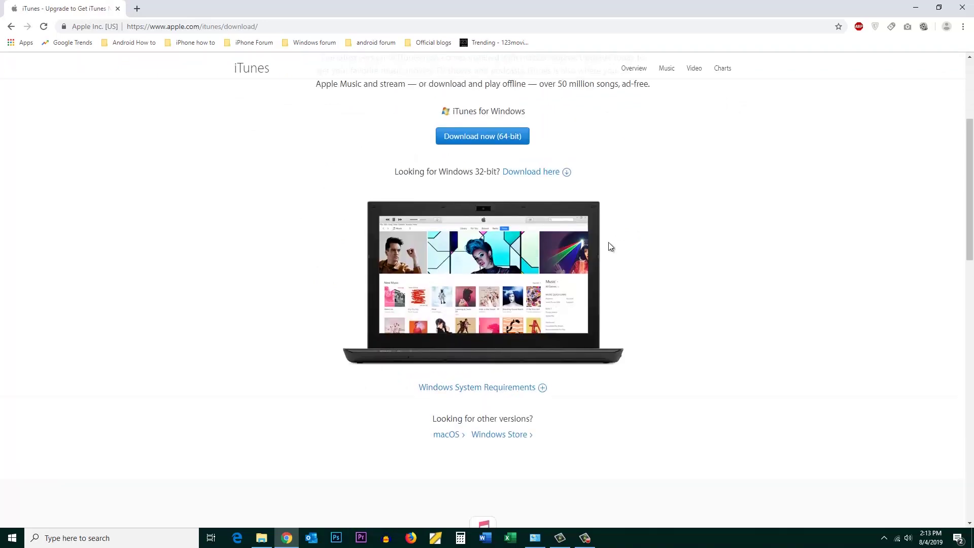
pyautogui.scroll(-2, 537, 179)
pyautogui.scroll(3, 624, 263)
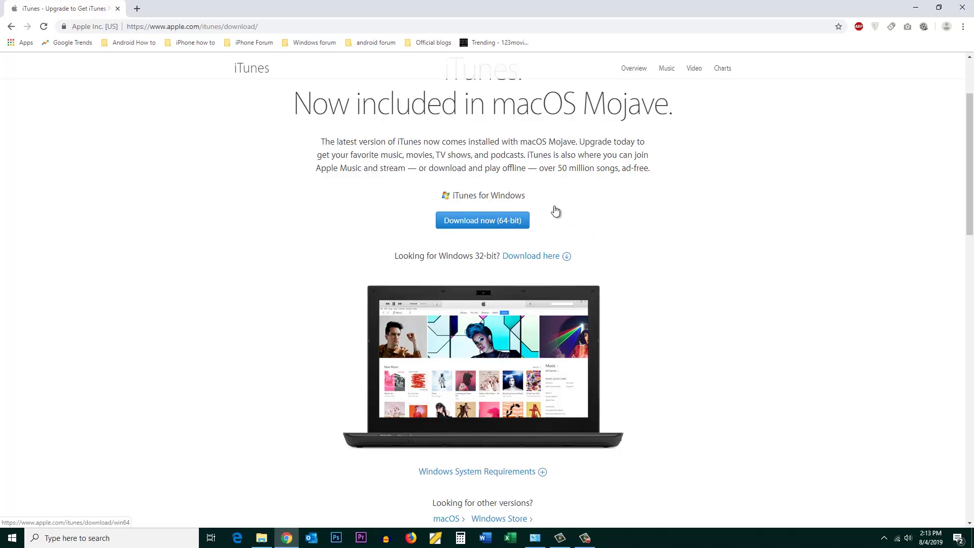
pyautogui.click(915, 8)
# Open This PC, browse New Volume (D:), and go to the Downloads folder
pyautogui.rightClick(20, 23)
pyautogui.click(41, 29)
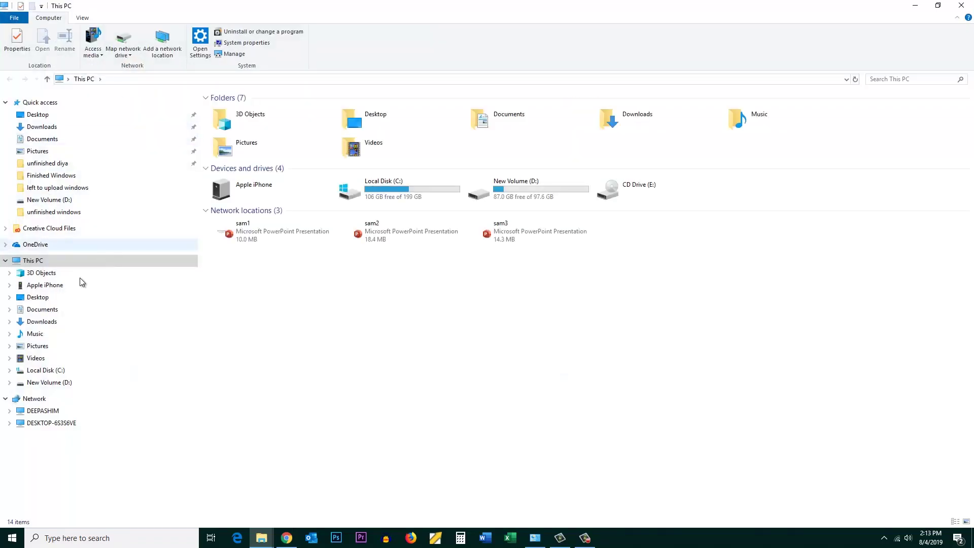
pyautogui.click(52, 384)
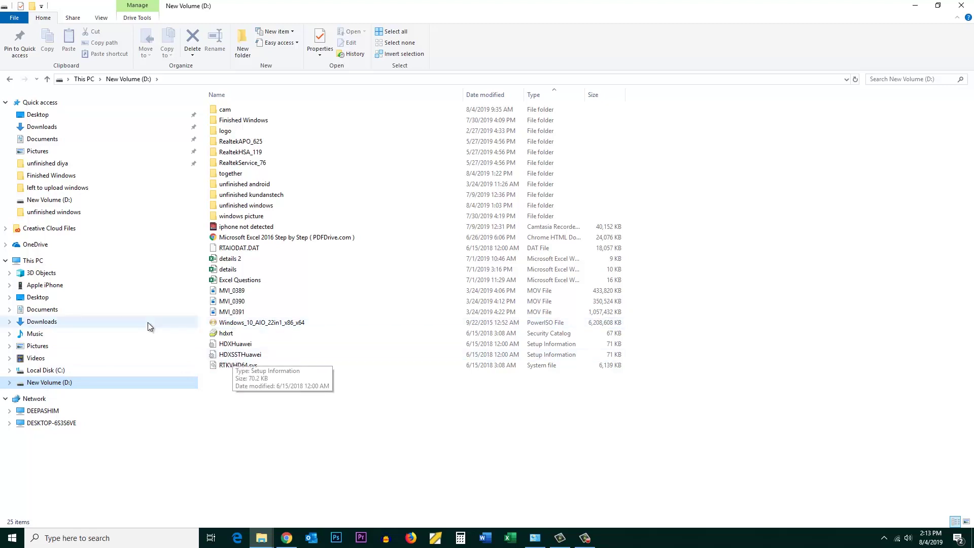
pyautogui.click(43, 127)
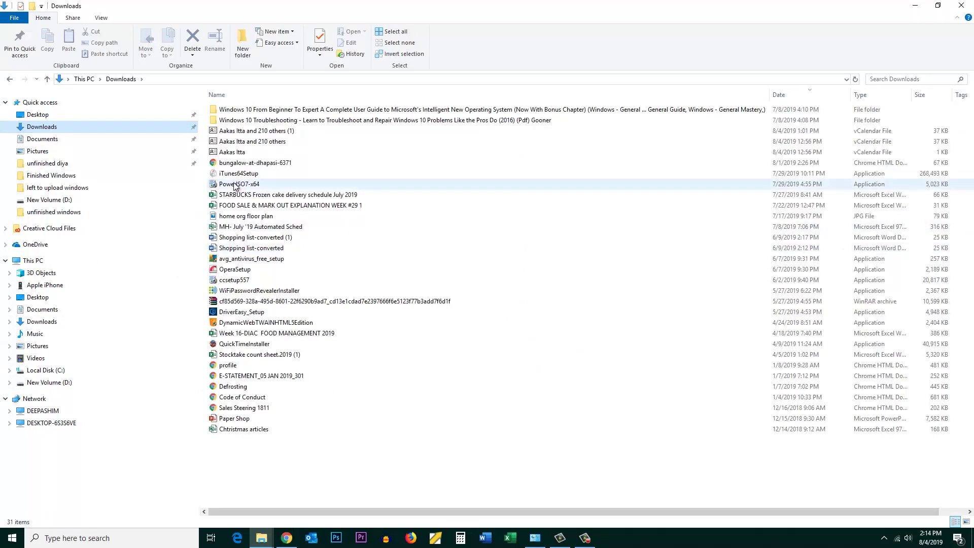
pyautogui.moveTo(238, 174)
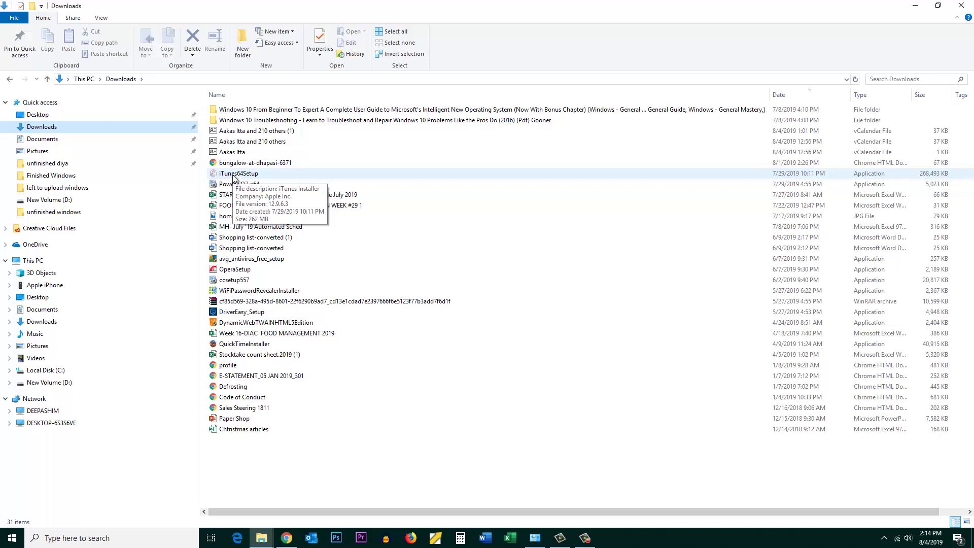
# Use WinRAR's Extract files to unpack iTunes64Setup into a new Downloads\iTunes64Setup folder
pyautogui.rightClick(235, 173)
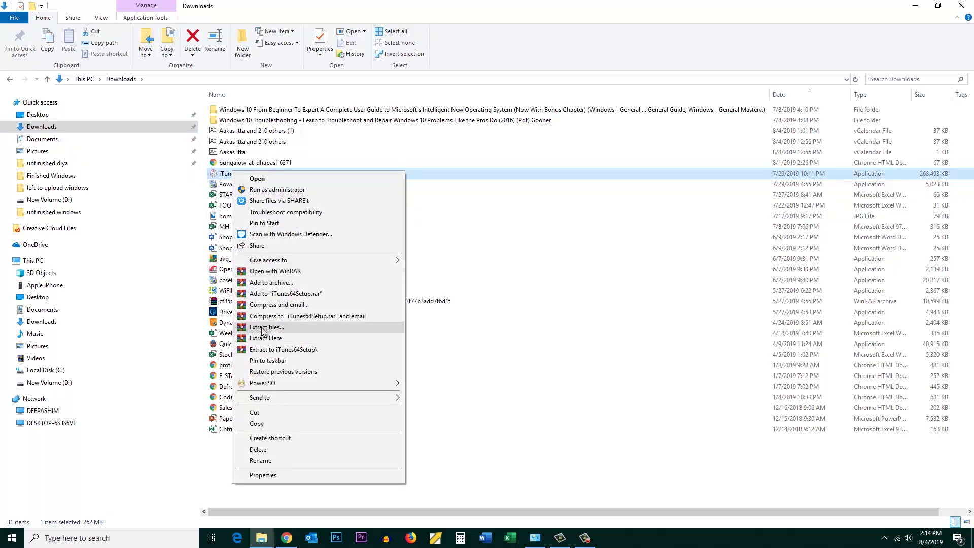
pyautogui.click(263, 327)
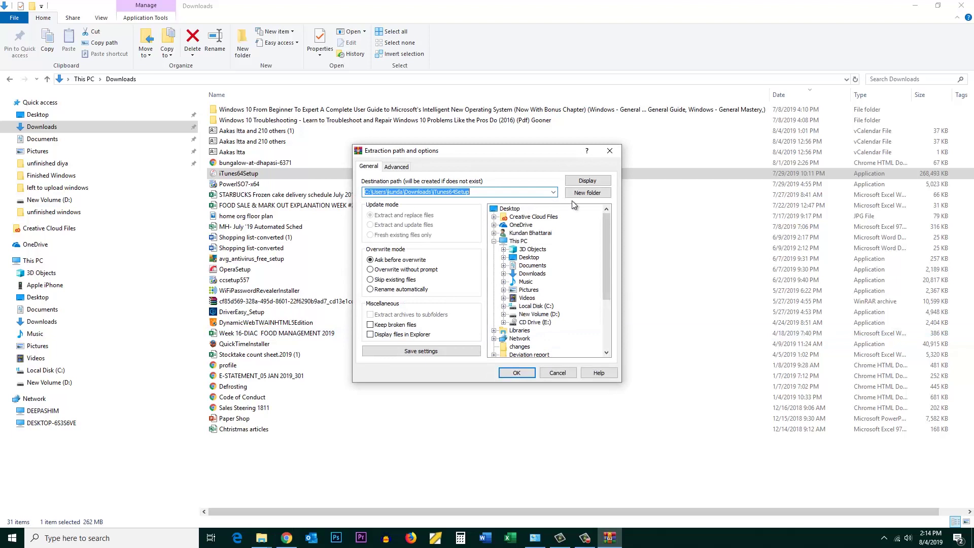
pyautogui.click(587, 193)
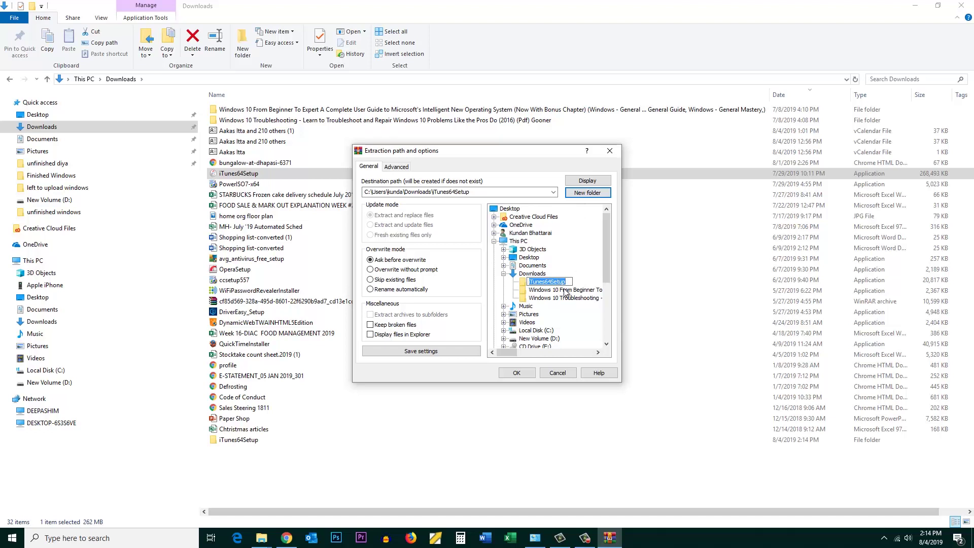
pyautogui.press('Return')
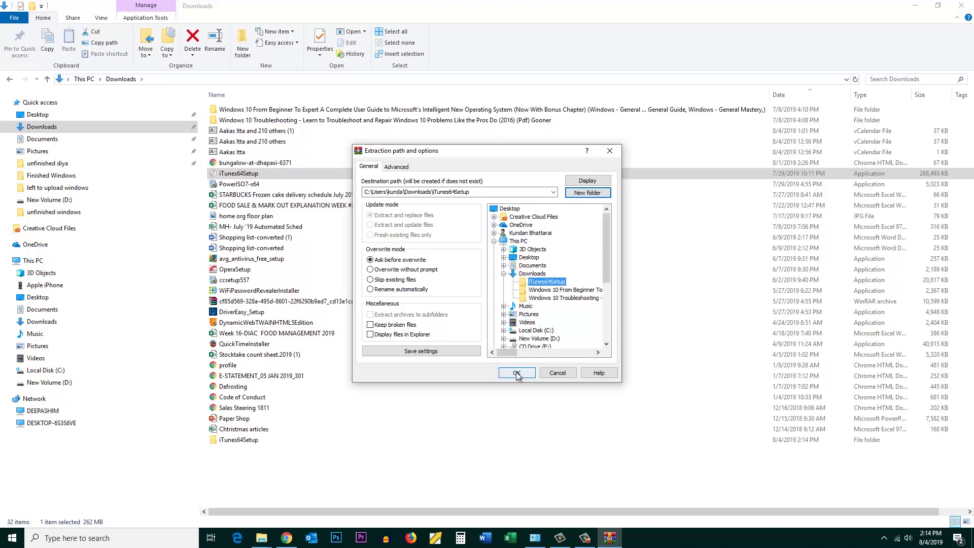
pyautogui.click(518, 374)
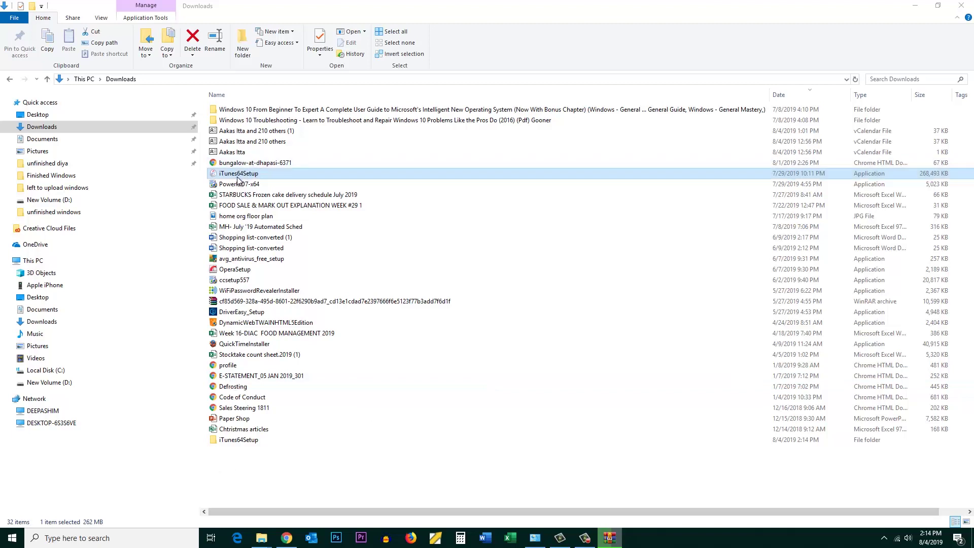
# Open the extracted iTunes64Setup folder, then start and cancel the AppleApplicationSupport installer without installing
pyautogui.click(220, 440)
pyautogui.doubleClick(220, 443)
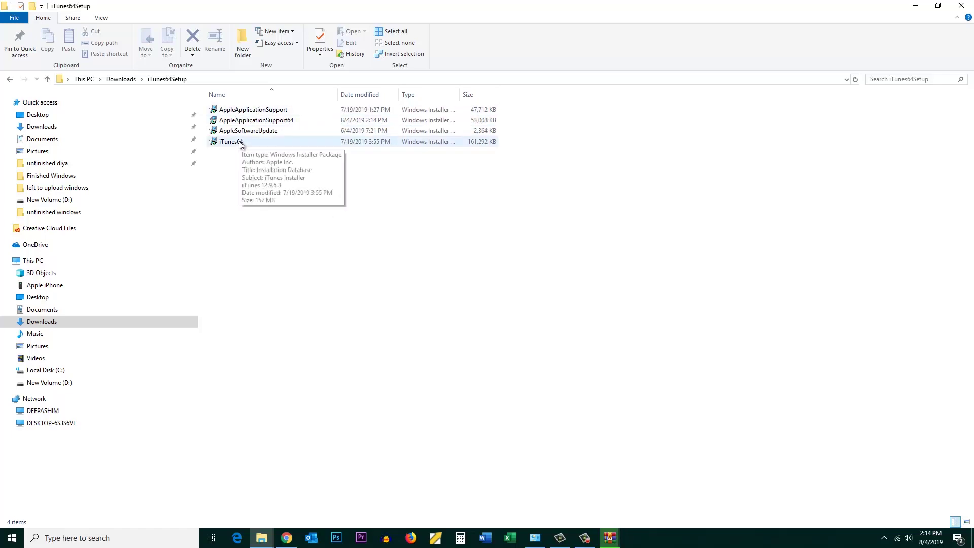
pyautogui.click(237, 114)
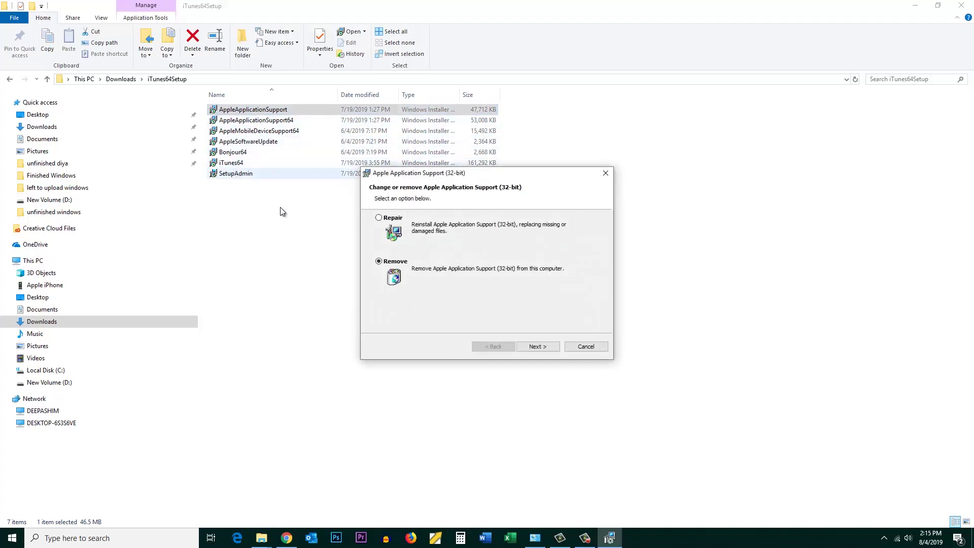
pyautogui.click(587, 347)
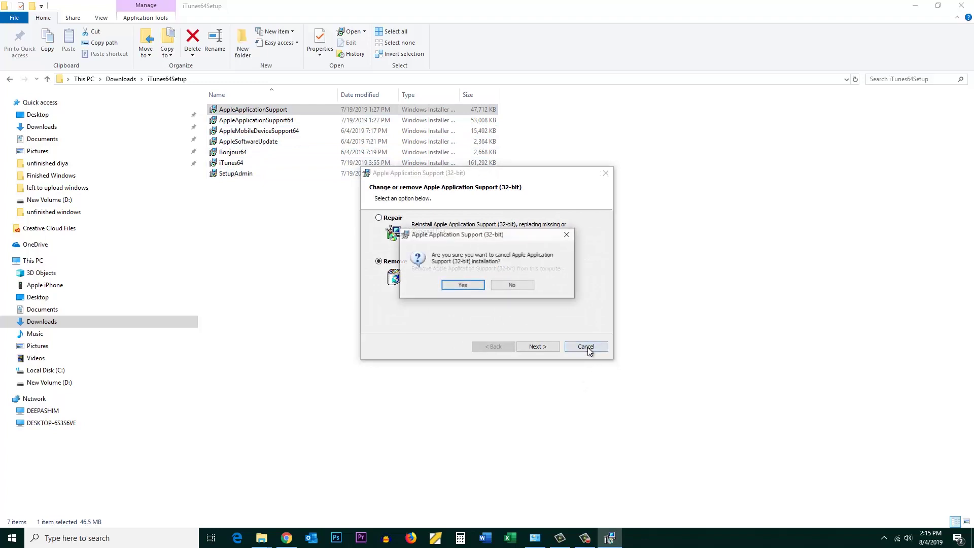
pyautogui.click(466, 287)
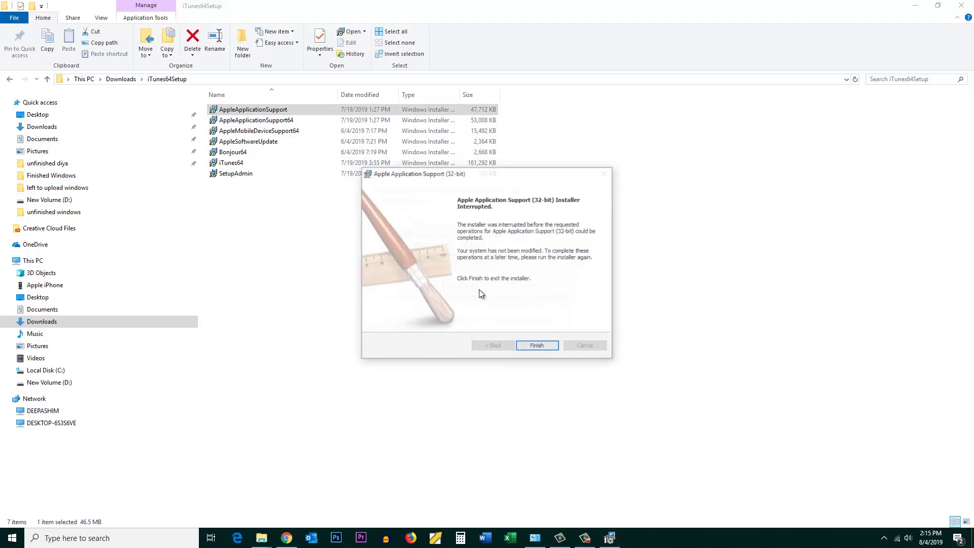
pyautogui.click(538, 347)
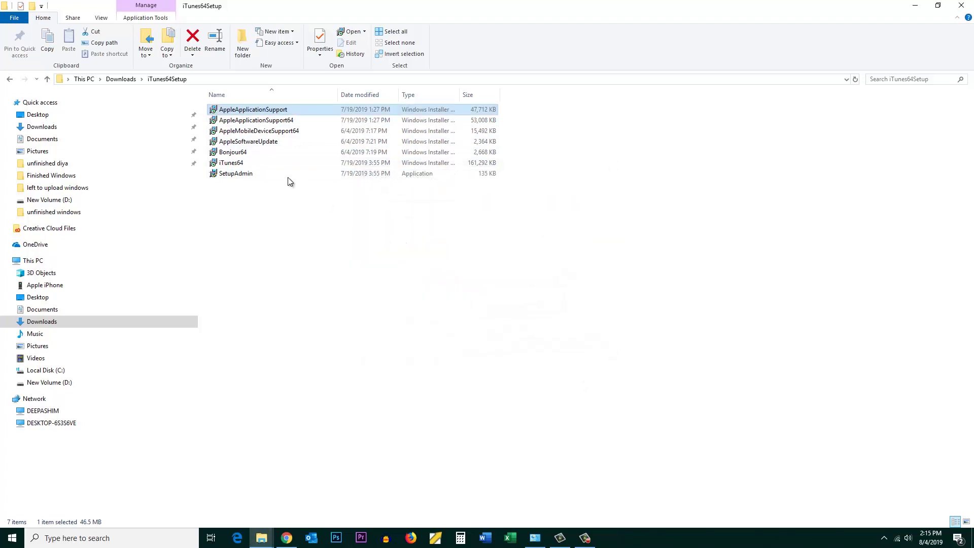
# Close File Explorer and relaunch iTunes from its desktop shortcut
pyautogui.click(961, 6)
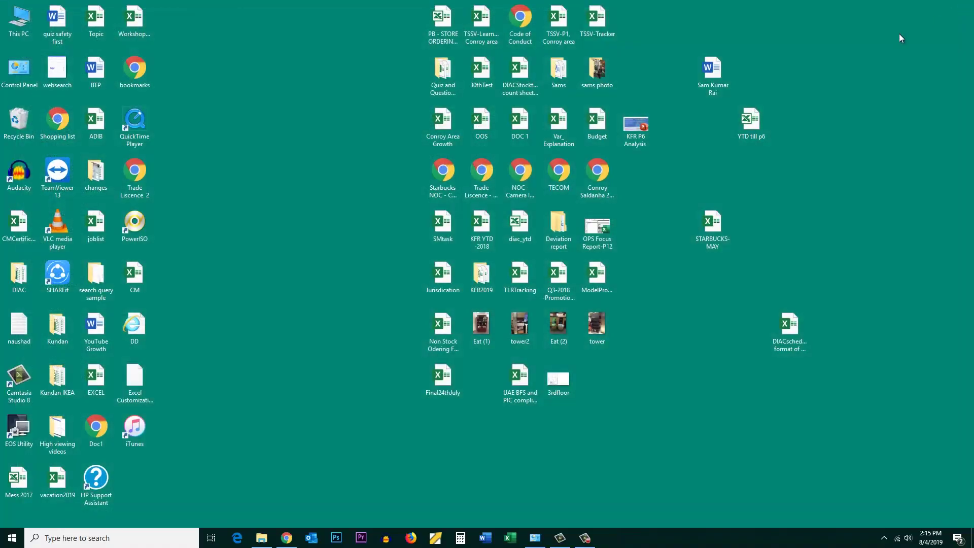
pyautogui.rightClick(134, 430)
pyautogui.click(159, 178)
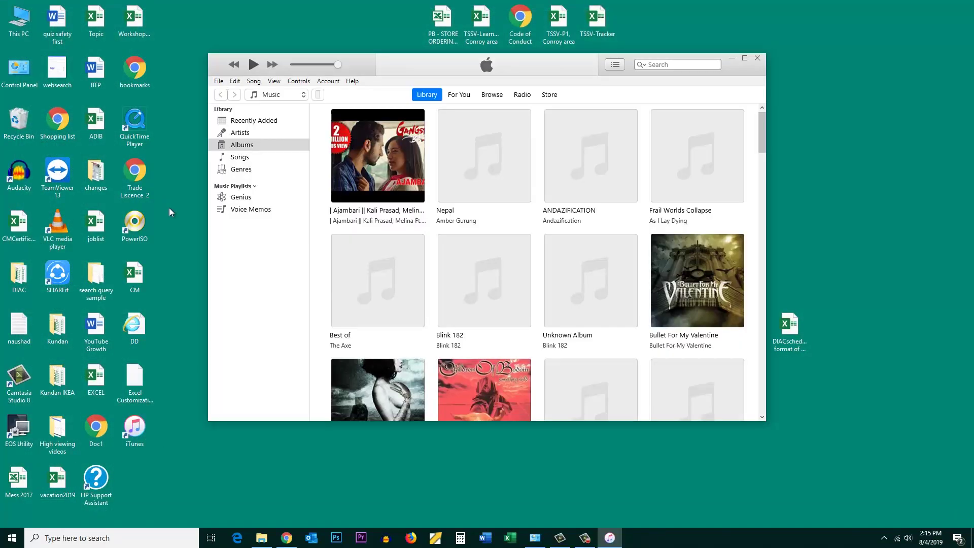